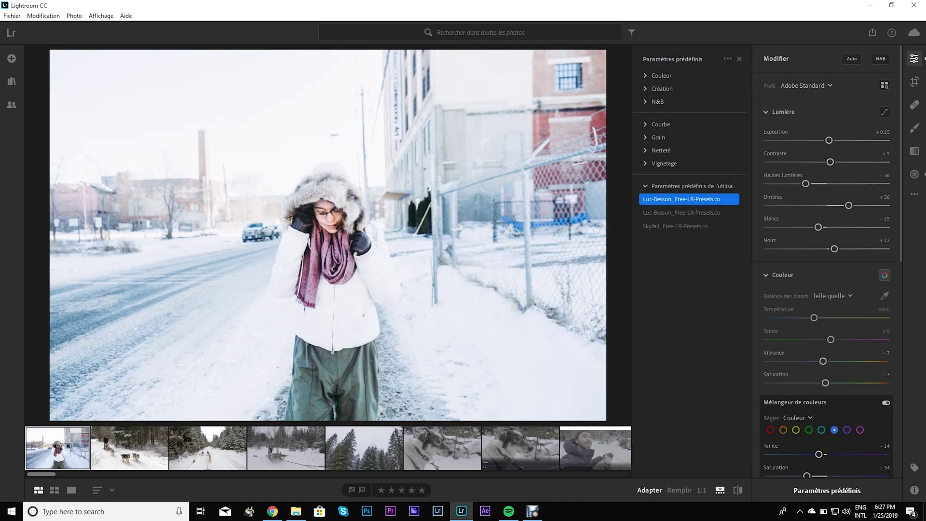
Close the presets list, then set Exposure to −0.13, Highlights to −92 and Contrast to +19 on the winter street portrait
key(shift+p)
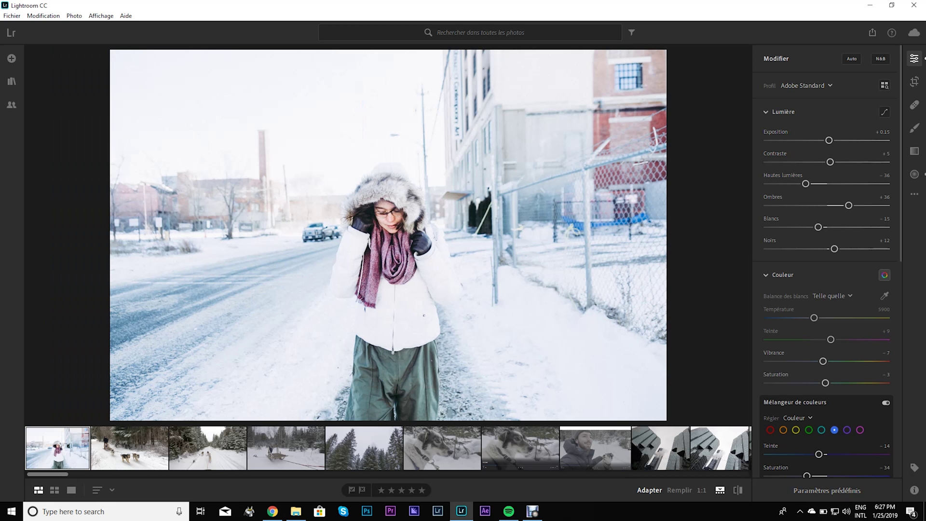
mouse_move(296, 512)
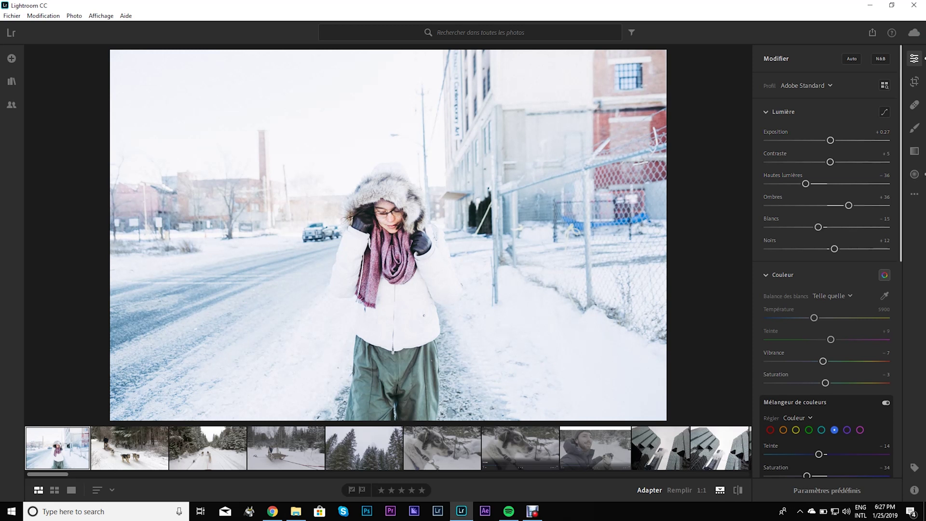
drag(831, 140, 826, 140)
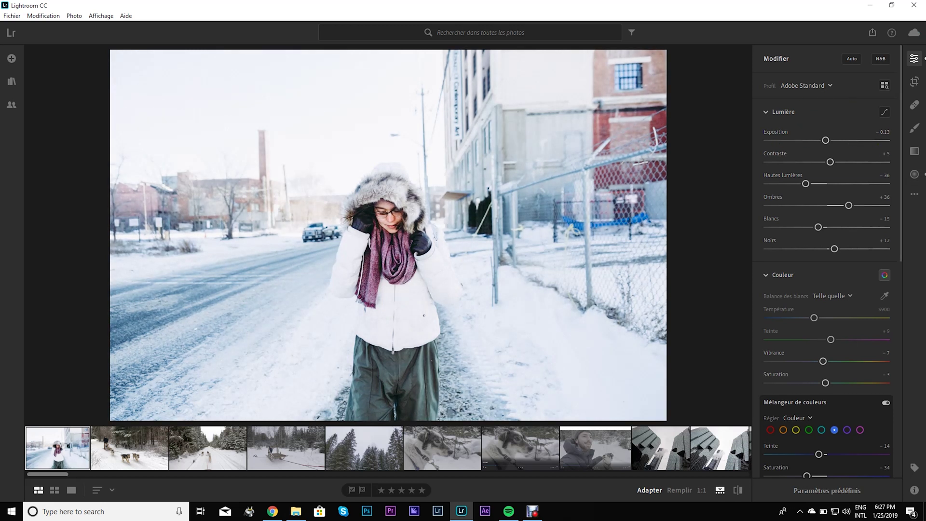
drag(806, 183, 768, 184)
drag(831, 162, 839, 161)
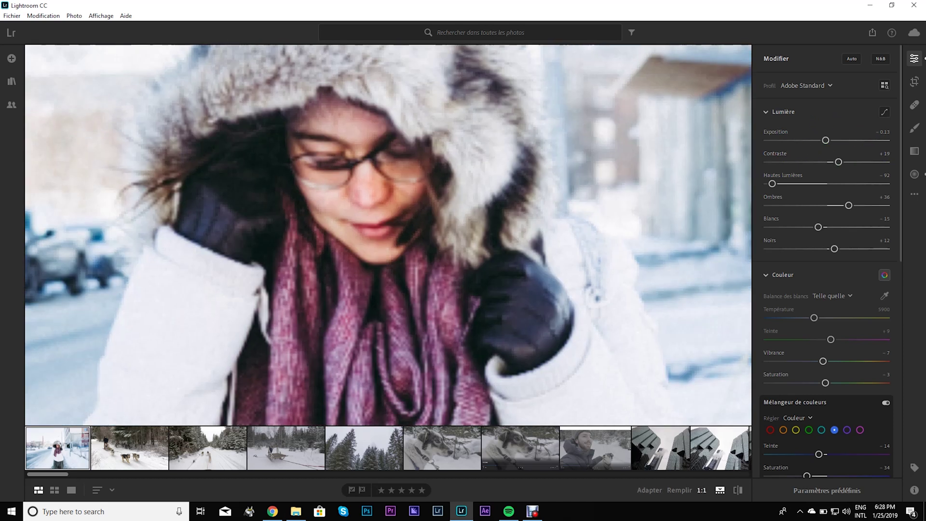
Set Whites to −92 and reshape the tone curve with slightly lifted midtones and lowered highlights
drag(818, 227, 778, 227)
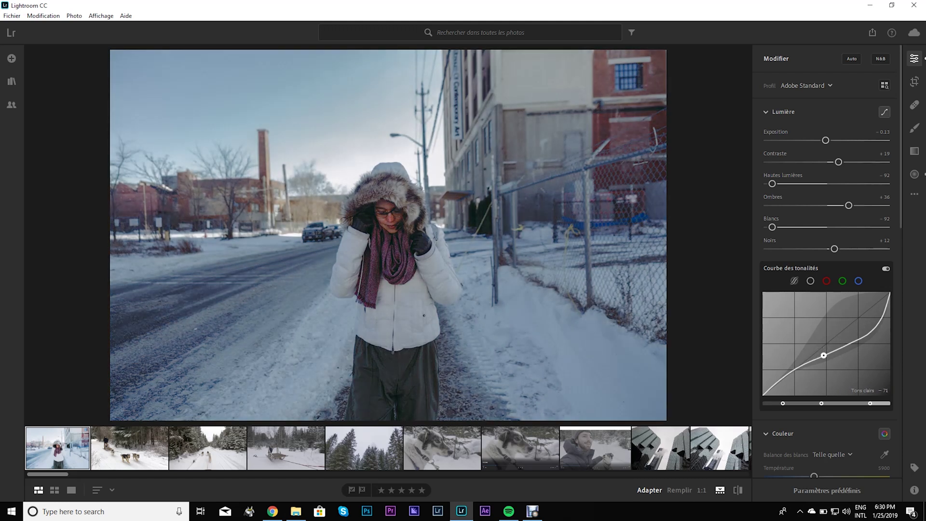
drag(824, 356, 824, 334)
drag(875, 302, 876, 307)
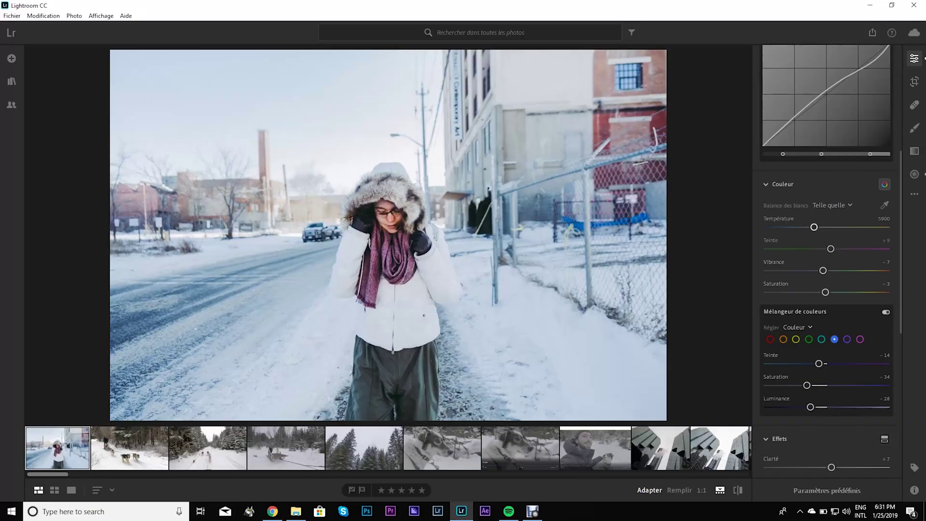
Set the colour Temperature to 5819, Vibrance to −15 and Saturation to −13
drag(814, 227, 812, 227)
mouse_move(818, 227)
mouse_down()
mouse_move(767, 227)
mouse_move(803, 227)
mouse_up()
drag(812, 227, 813, 227)
drag(826, 292, 821, 293)
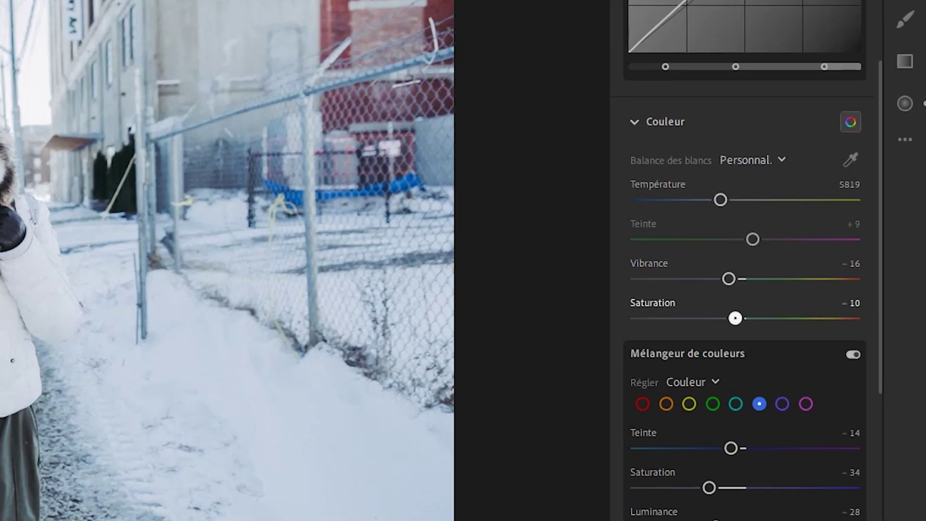
mouse_move(729, 279)
mouse_down()
mouse_move(739, 279)
mouse_move(727, 279)
mouse_up()
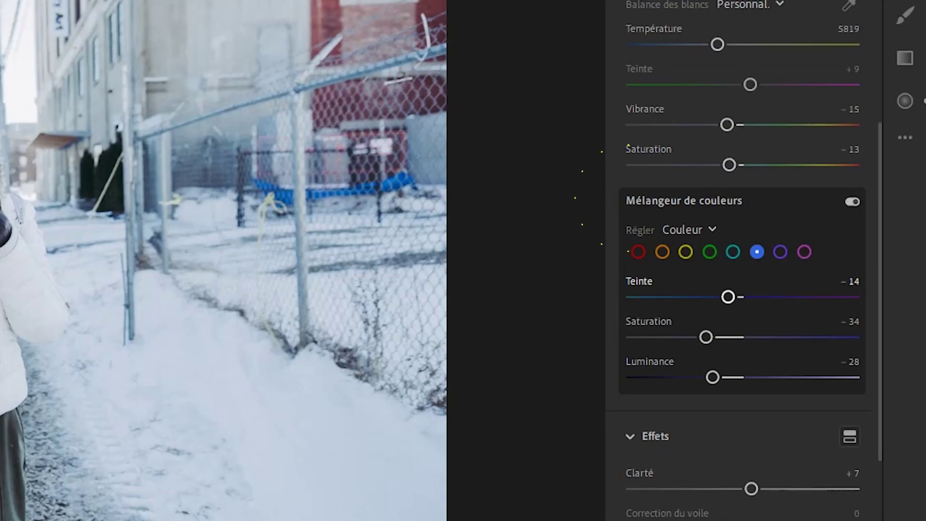
Adjust the blues in the colour mixer to Hue −24, Saturation −40 and Luminance −19
drag(728, 297, 721, 297)
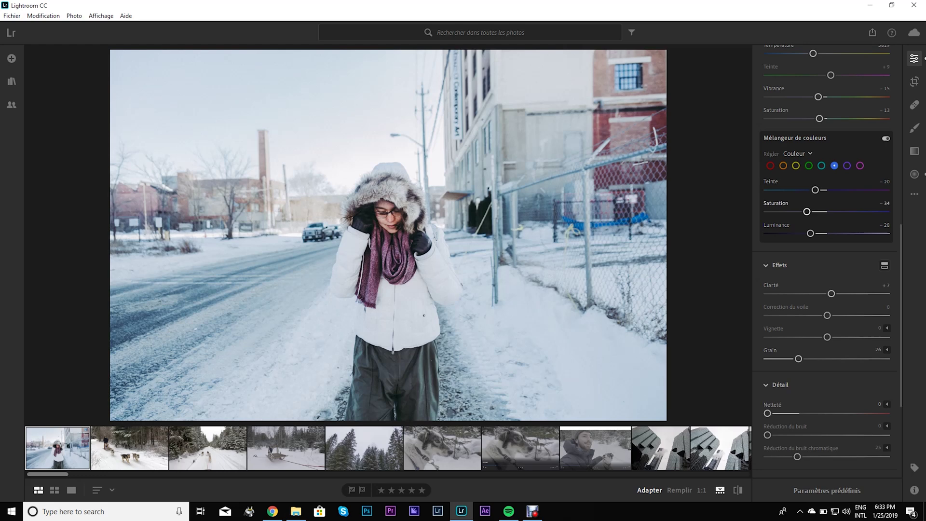
mouse_move(815, 190)
mouse_down()
mouse_move(769, 190)
mouse_move(834, 190)
mouse_move(799, 190)
mouse_up()
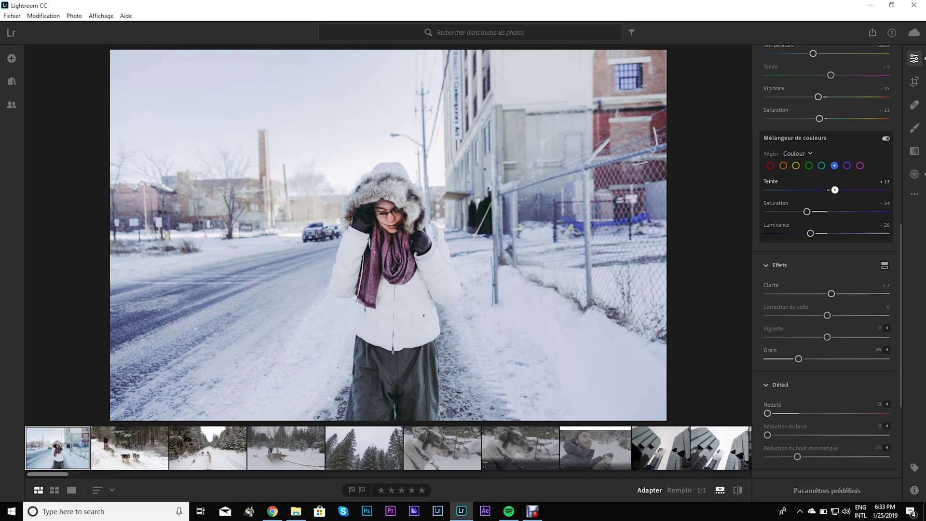
drag(806, 190, 781, 190)
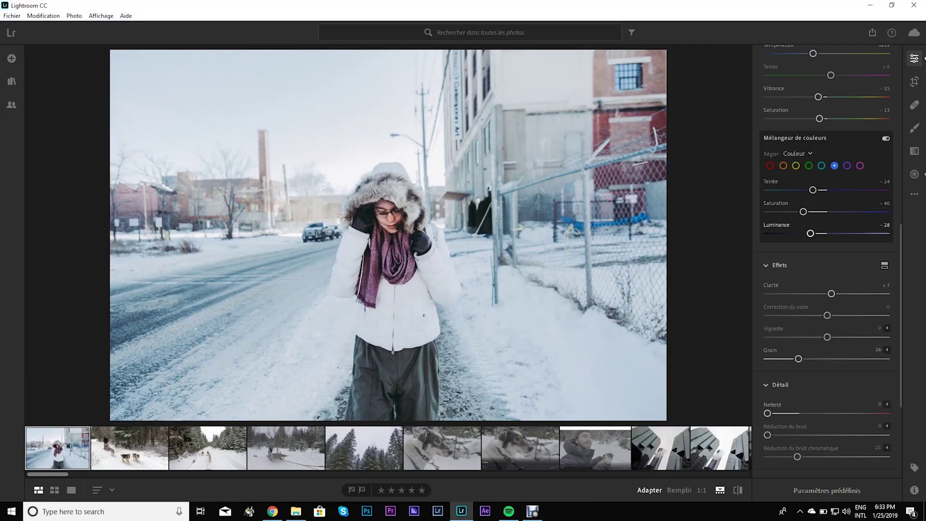
drag(811, 233, 818, 233)
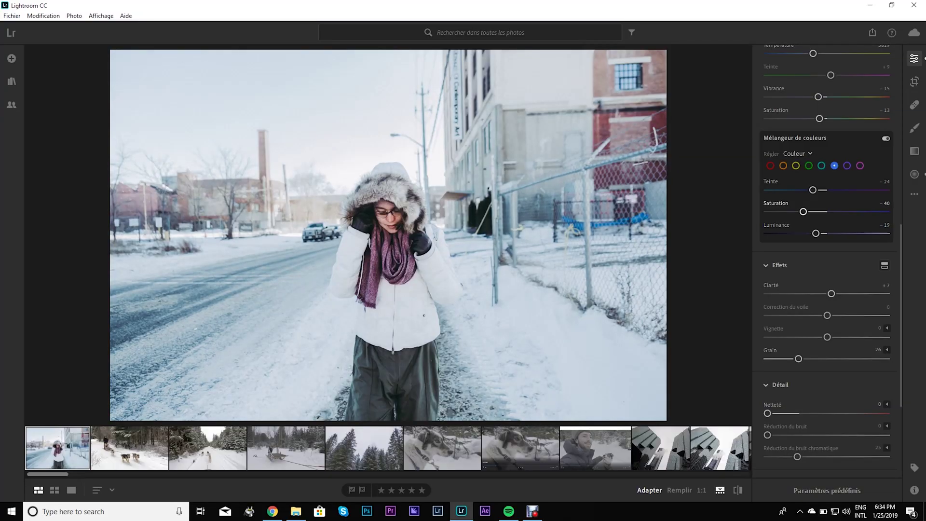
Set the oranges in the colour mixer to Hue −27 and Saturation −35, checking the skin tones up close
click(796, 166)
click(388, 216)
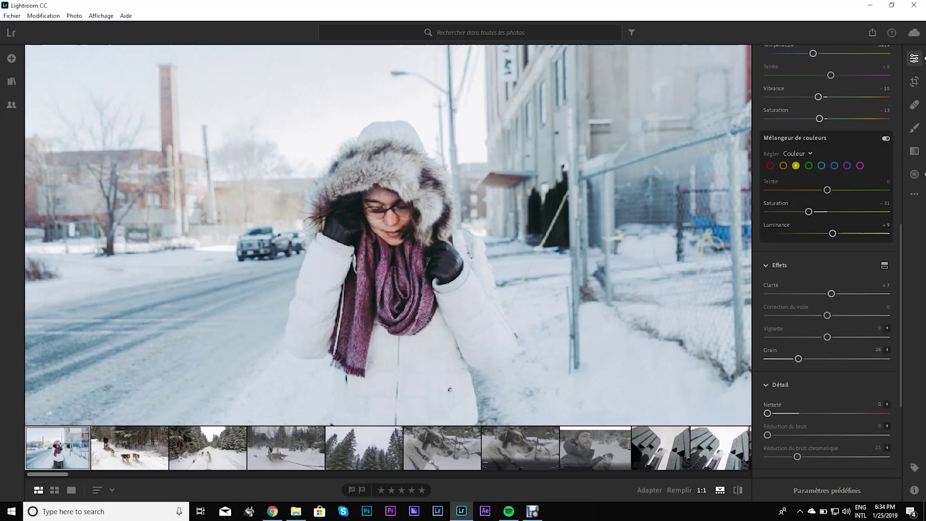
click(783, 166)
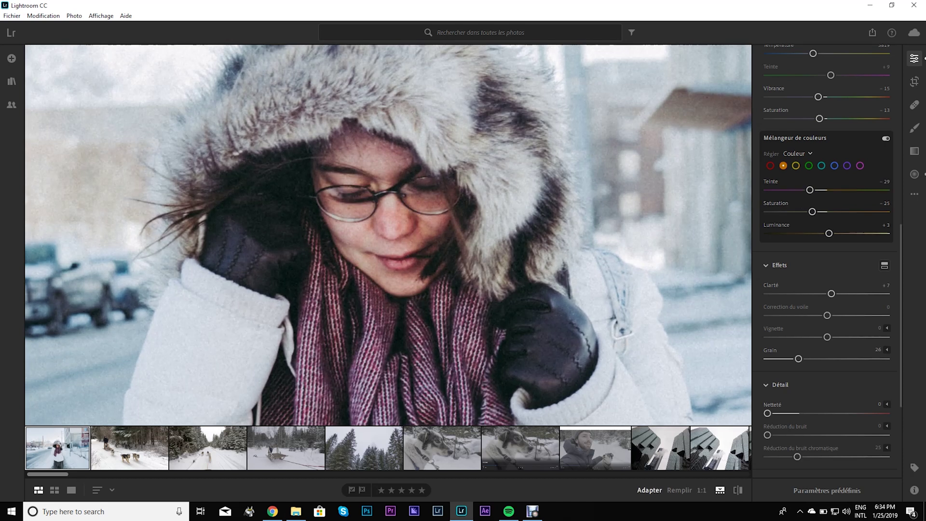
click(650, 490)
click(409, 216)
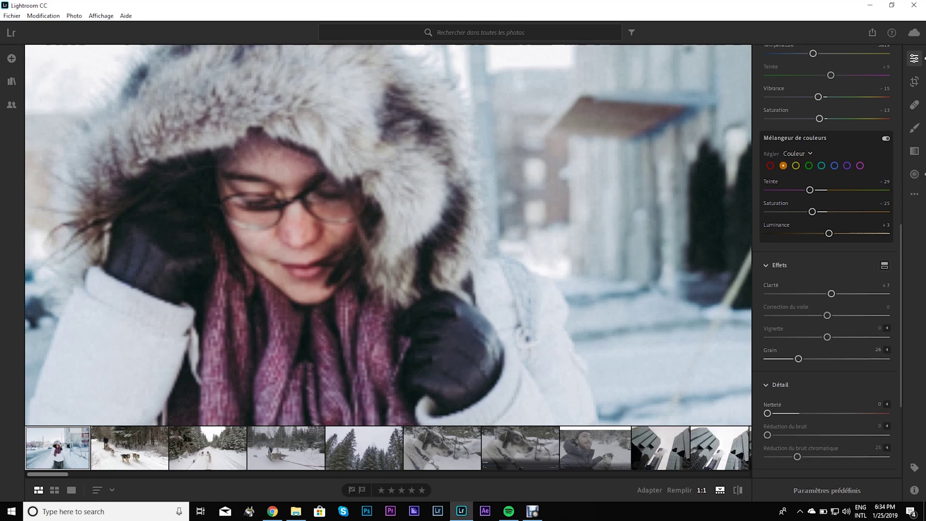
click(409, 217)
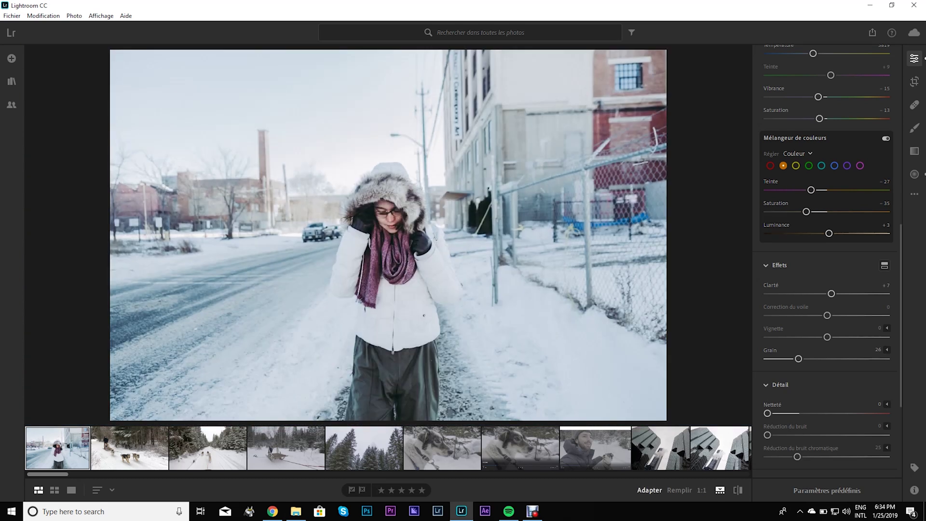
click(378, 268)
click(379, 268)
Set Clarity to +5, Sharpening to 5 and Noise Reduction to 8, checking the subject's face up close
scroll(772, 247, down, 3)
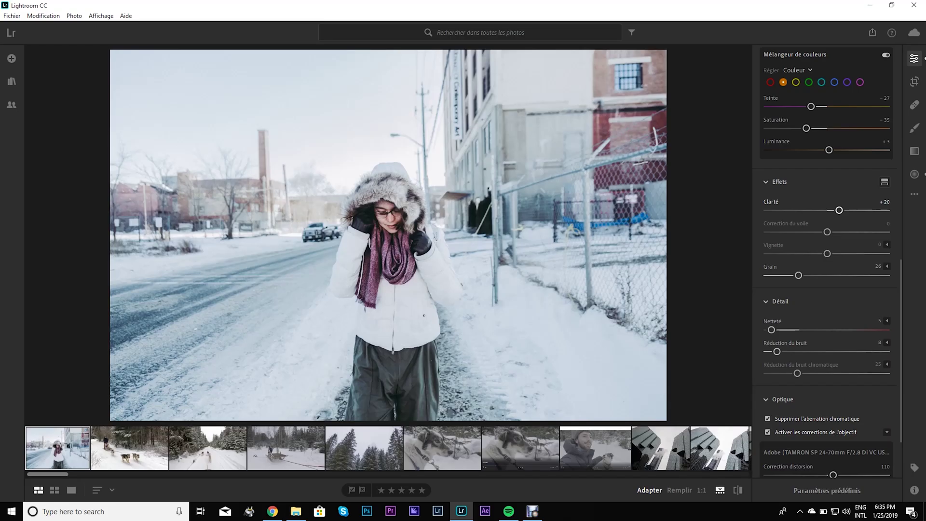
drag(840, 210, 840, 211)
drag(870, 210, 831, 210)
key(z)
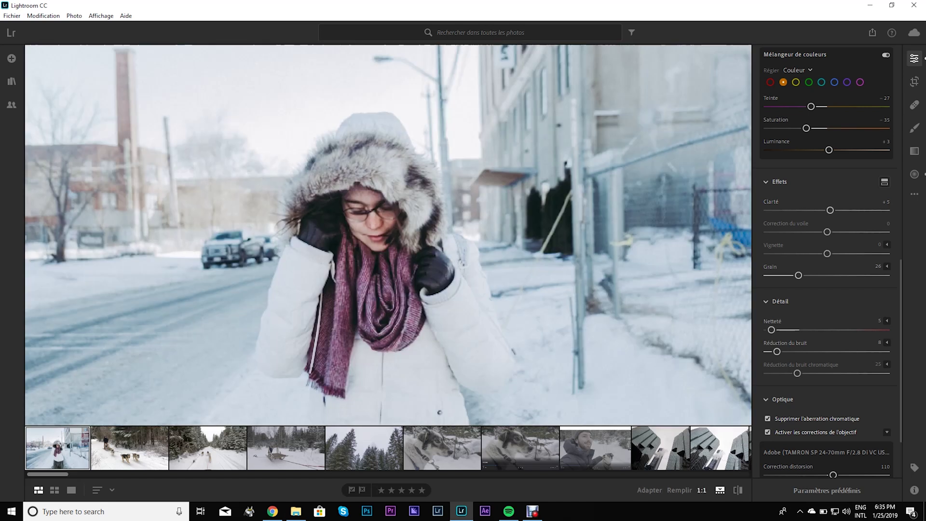
key(z)
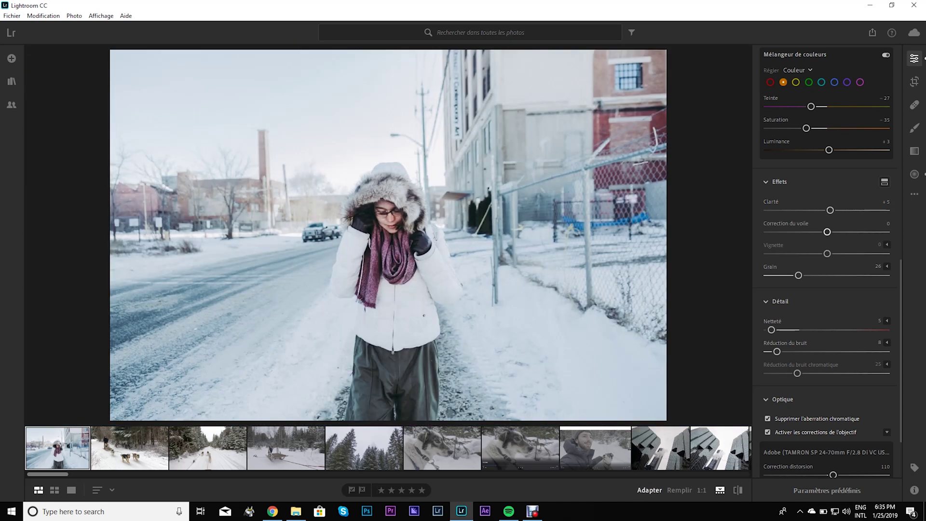
Set Dehaze to +1 and try a slight change of the Vignette effect
drag(827, 232, 828, 231)
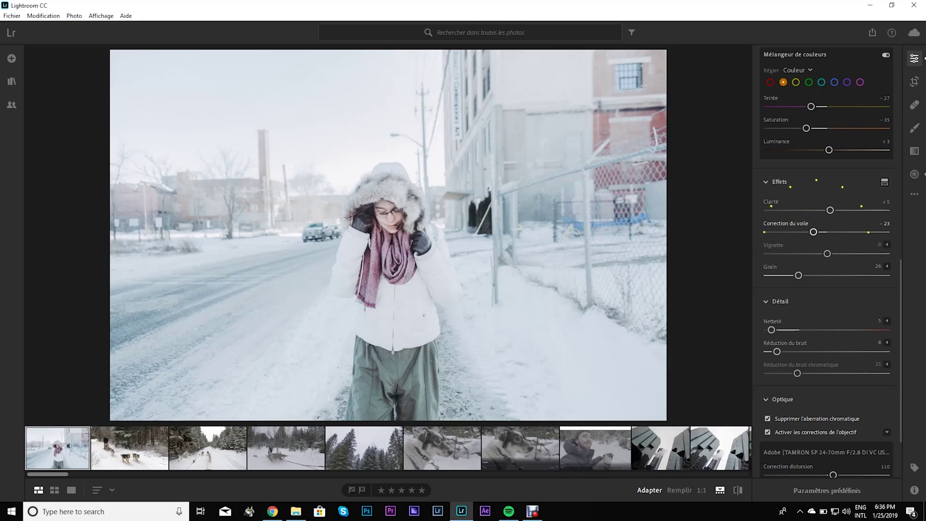
drag(813, 231, 825, 232)
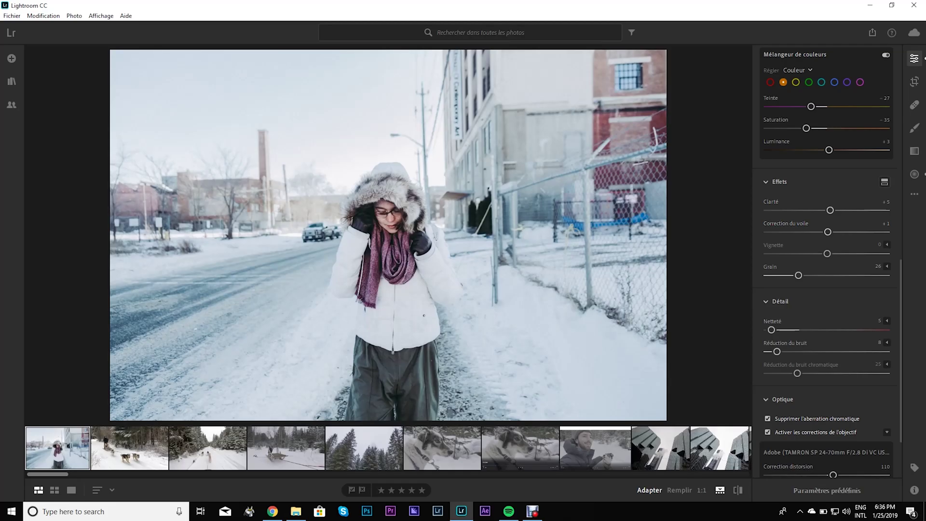
key(z)
key(z)
mouse_move(827, 253)
mouse_down()
mouse_move(775, 253)
mouse_move(829, 253)
mouse_up()
Refine the light settings with Highlights at −100 and Shadows at +41, and reduce the Contrast
scroll(827, 260, up, 10)
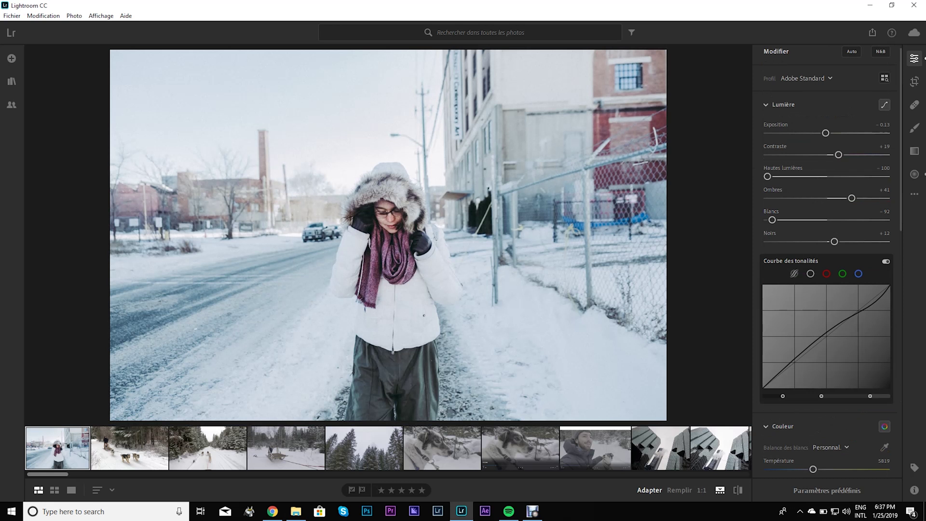
scroll(783, 176, up, 1)
mouse_move(838, 162)
mouse_down()
mouse_move(814, 162)
mouse_move(829, 162)
mouse_up()
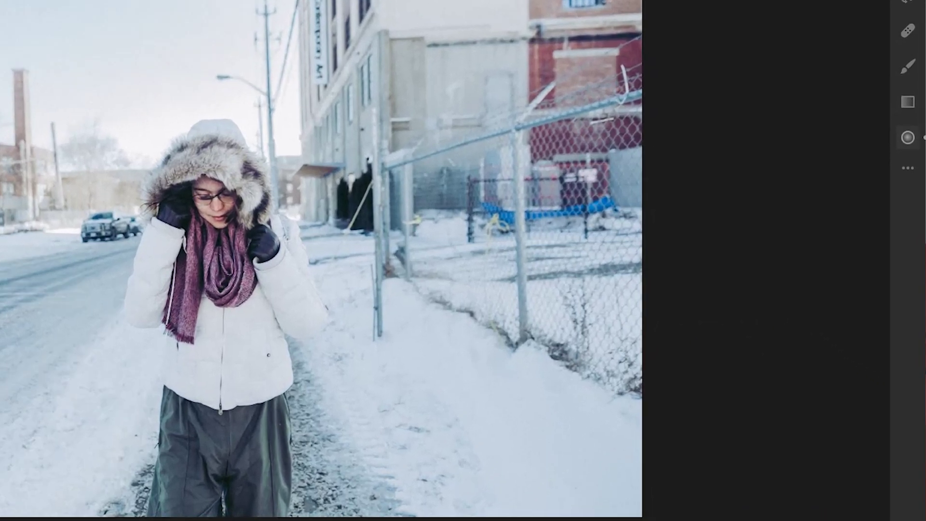
Add a radial gradient to the photo, set its Exposure to −0.24 and make its negative Clarity weaker
click(914, 174)
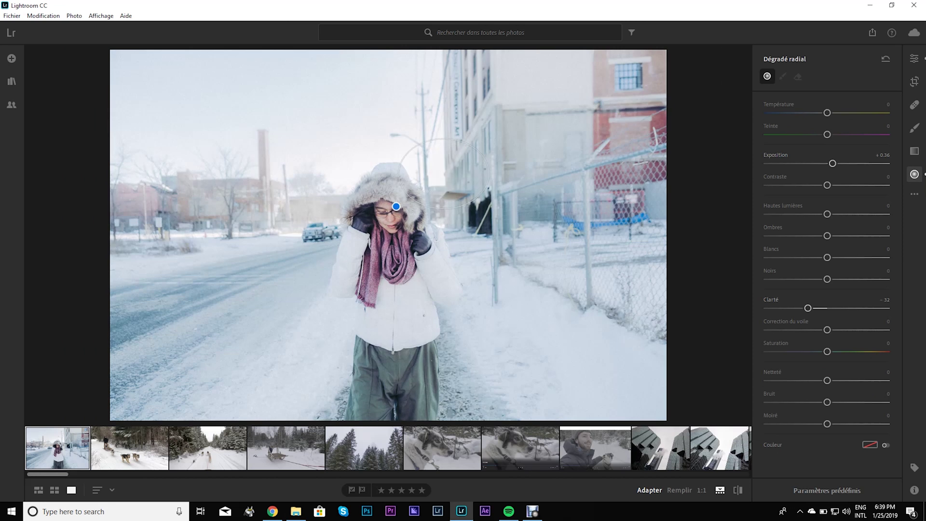
drag(489, 209, 525, 283)
drag(831, 164, 823, 164)
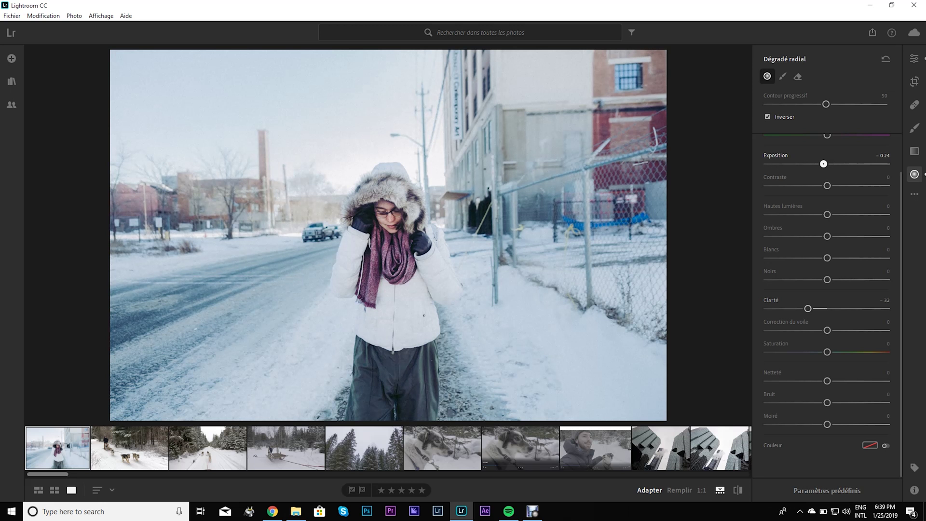
drag(808, 308, 818, 308)
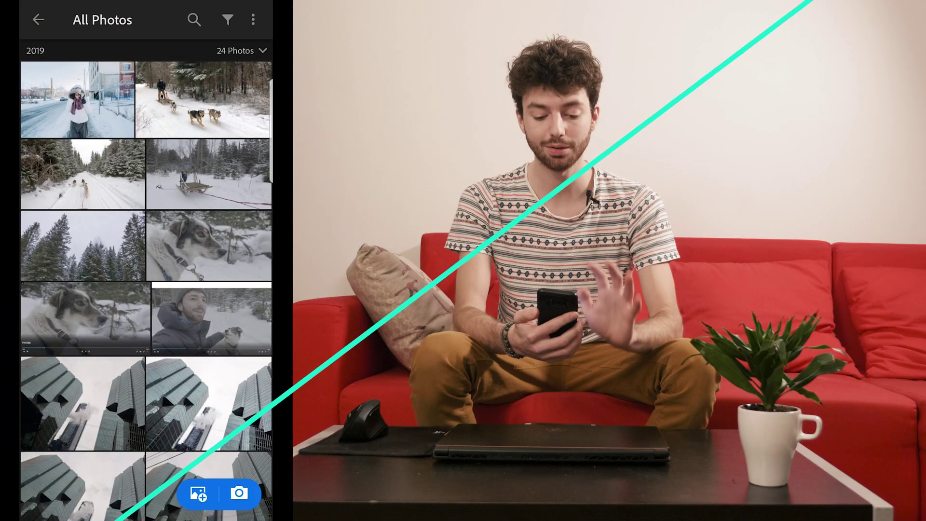
In the Lightroom mobile app, open the edited street portrait and save it to the device at Highest Available Quality
click(78, 100)
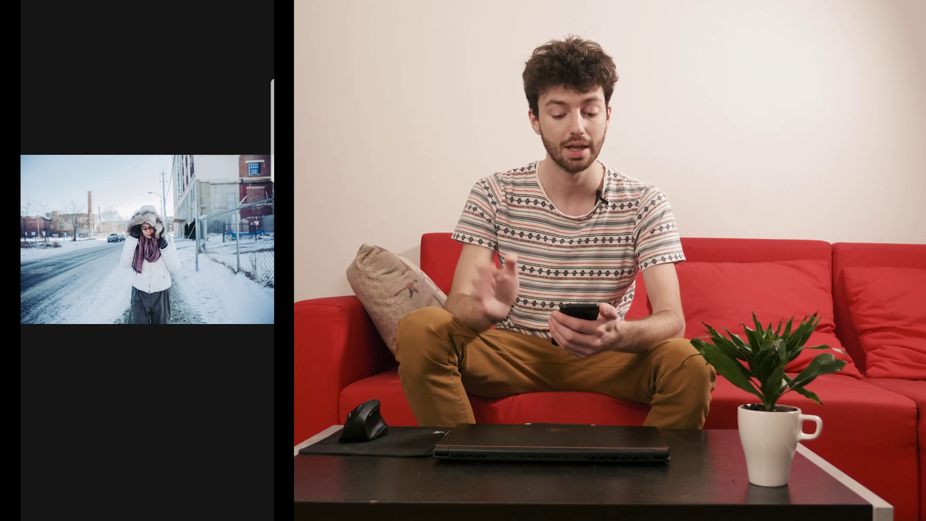
click(147, 239)
click(260, 20)
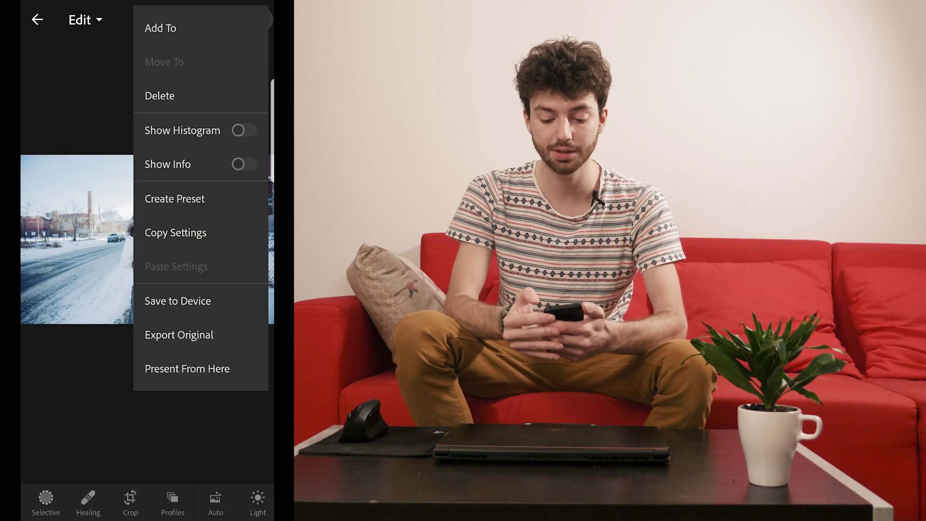
click(177, 300)
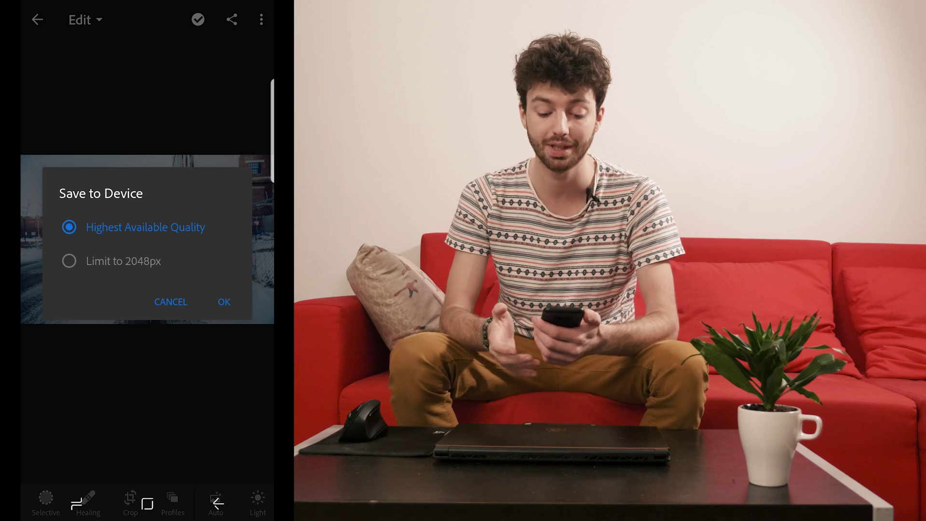
click(111, 261)
click(145, 227)
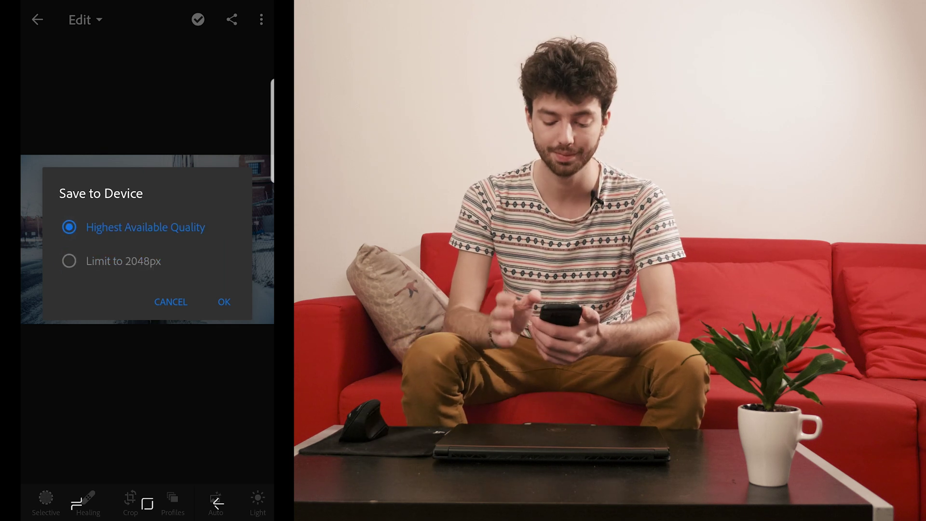
click(224, 302)
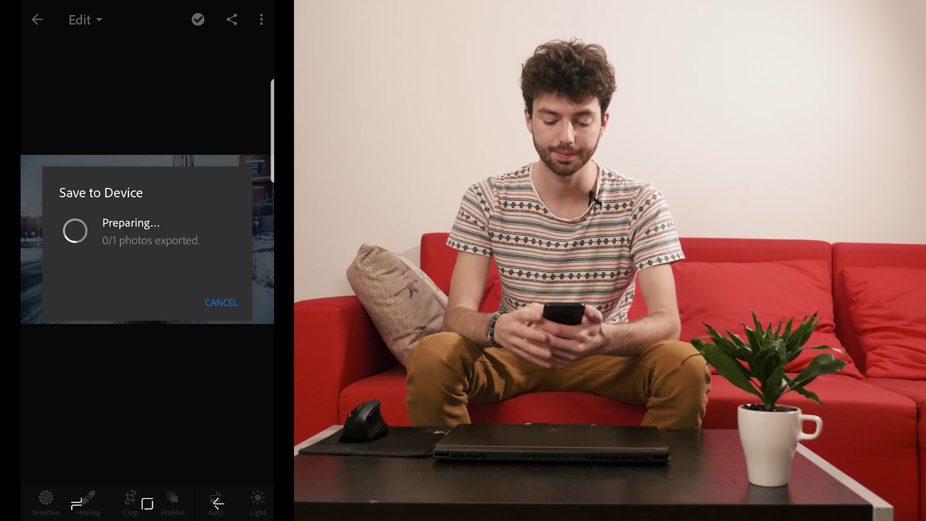